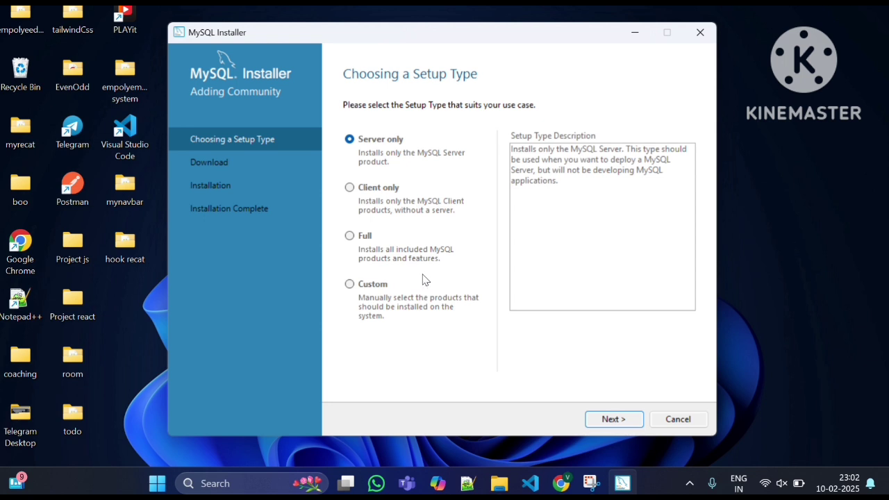
# Install all MySQL products using the Full setup type, keeping the proposed install and data directories despite the path conflict.
pyautogui.click(350, 237)
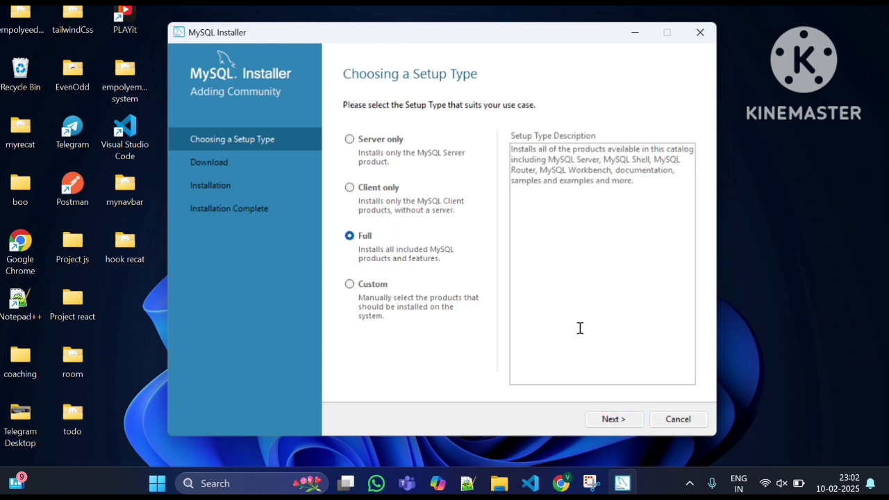
pyautogui.click(625, 420)
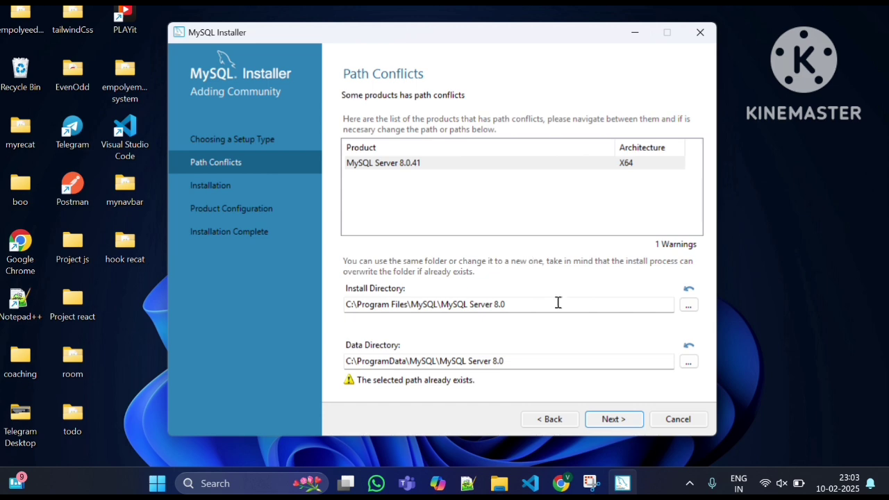
pyautogui.click(619, 418)
pyautogui.click(571, 309)
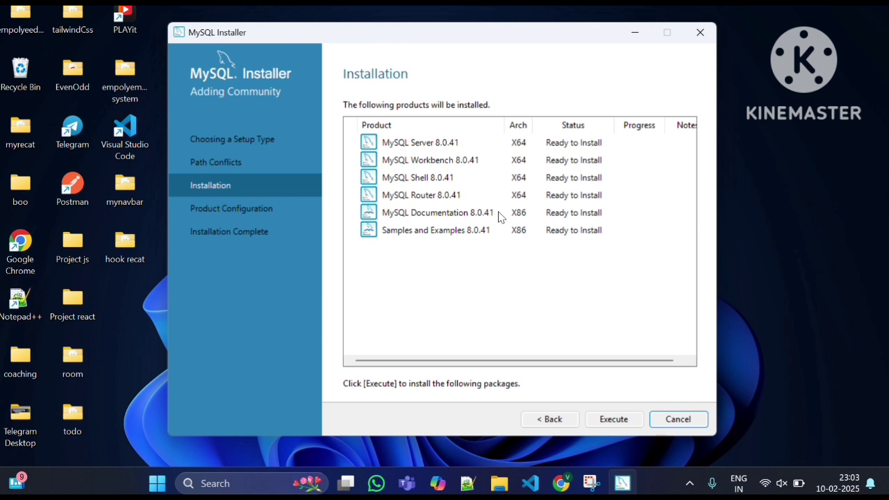
pyautogui.click(620, 417)
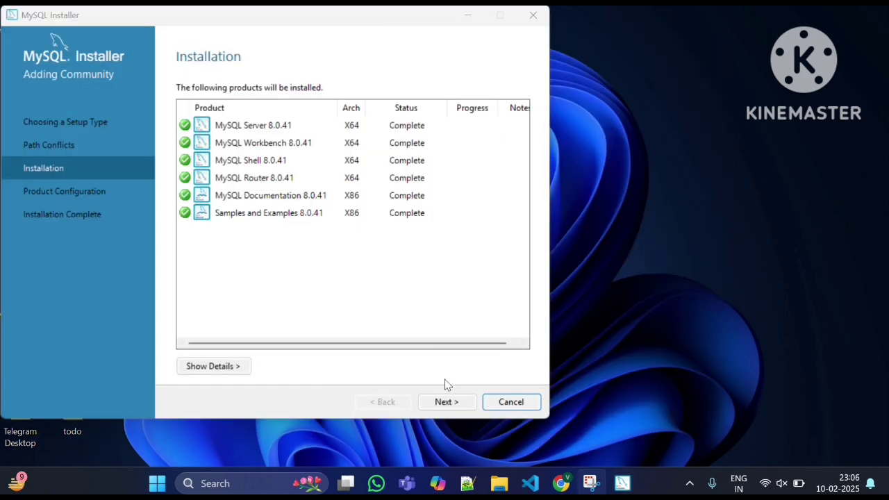
# Configure MySQL Server as a Development Computer with TCP/IP port 3306 and strong password encryption for authentication.
pyautogui.click(450, 403)
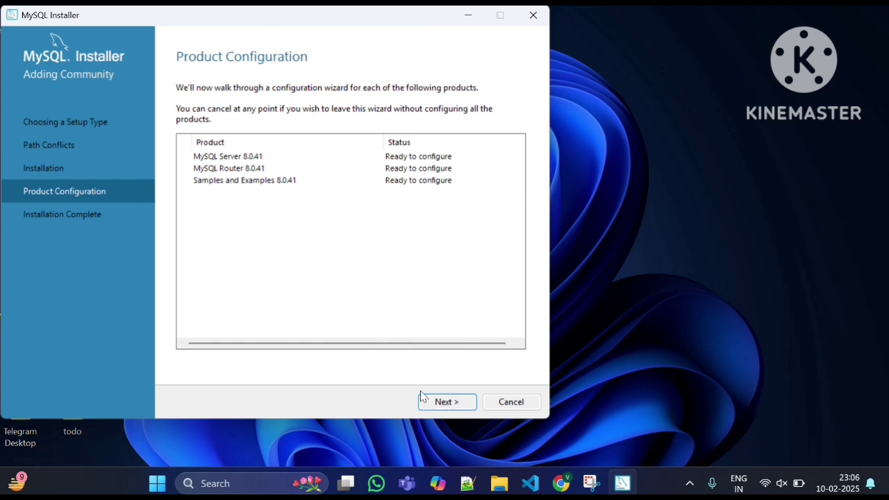
pyautogui.click(464, 403)
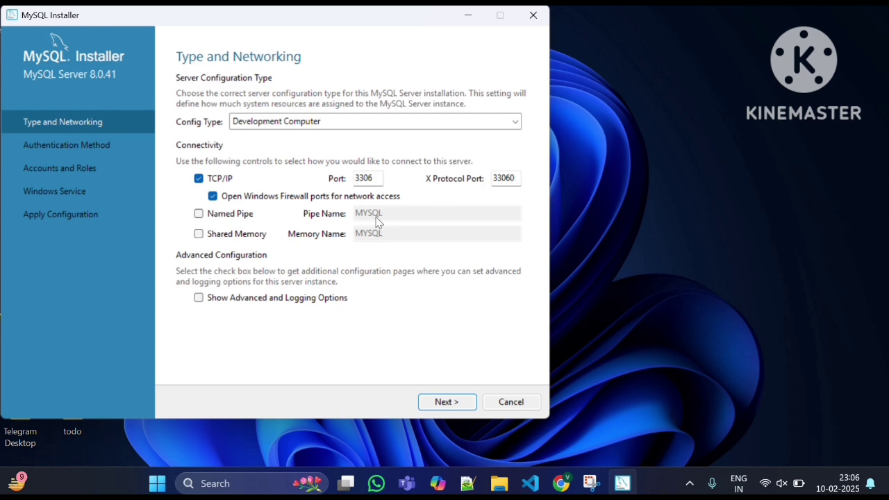
pyautogui.doubleClick(366, 179)
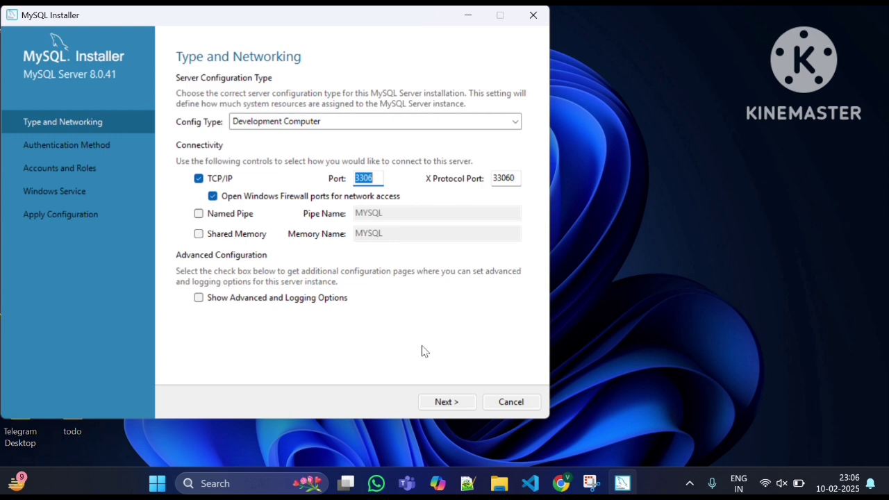
pyautogui.click(443, 403)
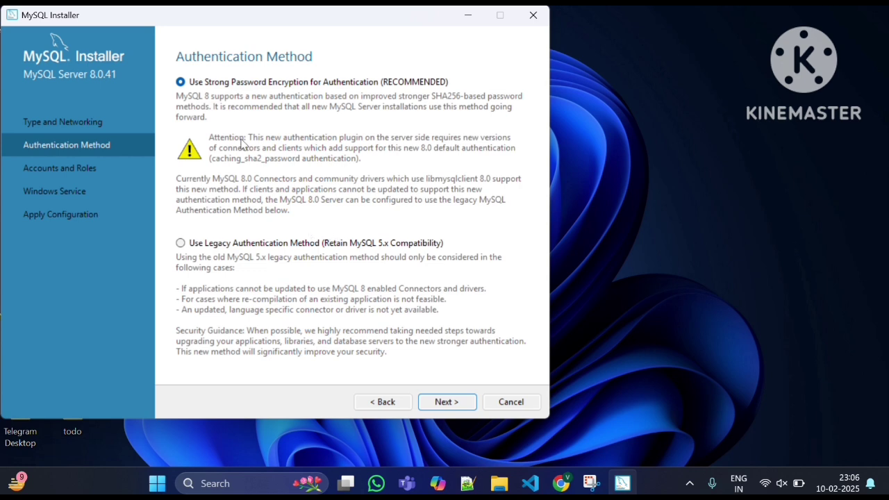
pyautogui.click(442, 405)
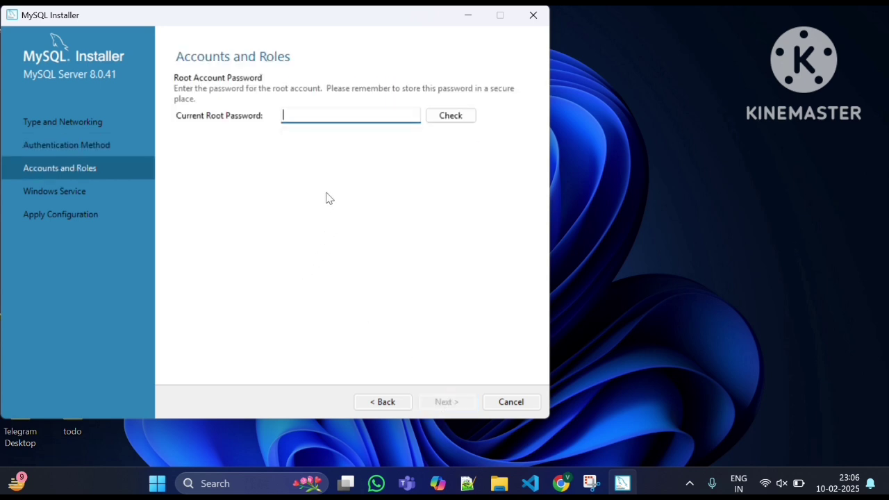
# Enter the current root password for MySQL Server, check it and proceed to the Windows service settings.
pyautogui.click(302, 118)
pyautogui.write('•••••••••')
pyautogui.click(451, 116)
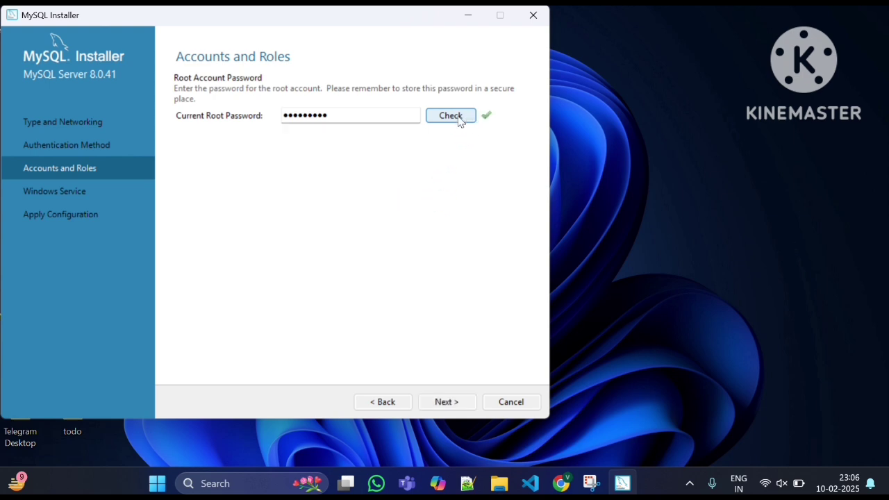
pyautogui.click(451, 408)
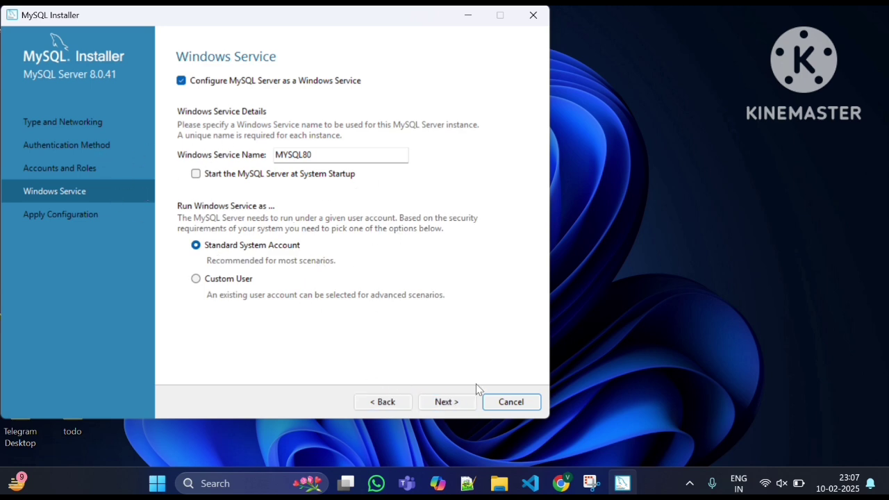
# Apply the server configuration with the MYSQL80 Windows service under the Standard System Account, and finish the MySQL Router configuration without bootstrapping.
pyautogui.click(451, 403)
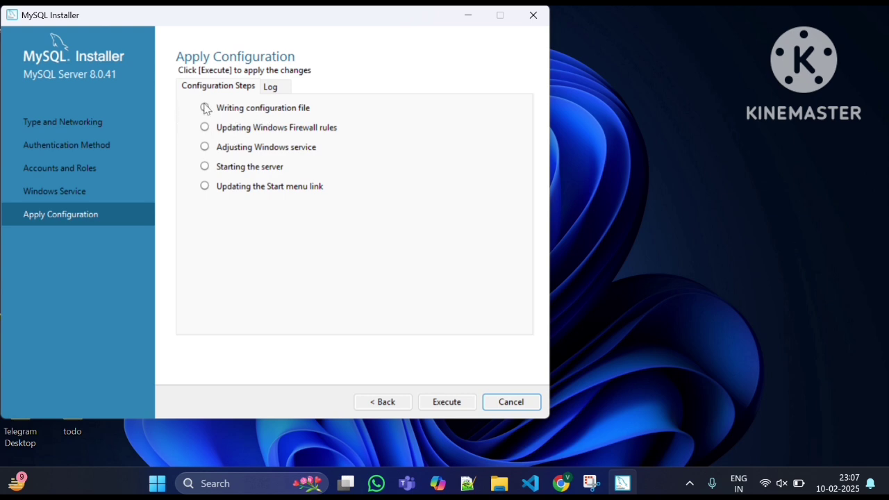
pyautogui.click(459, 402)
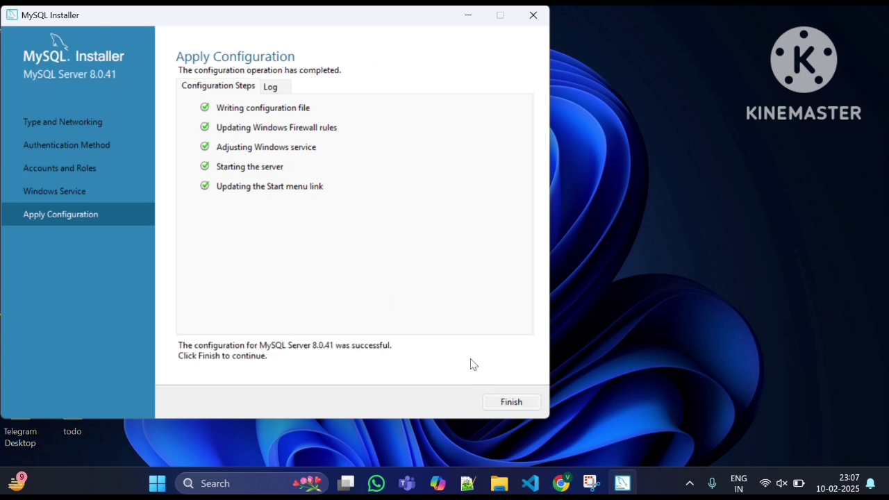
pyautogui.click(535, 402)
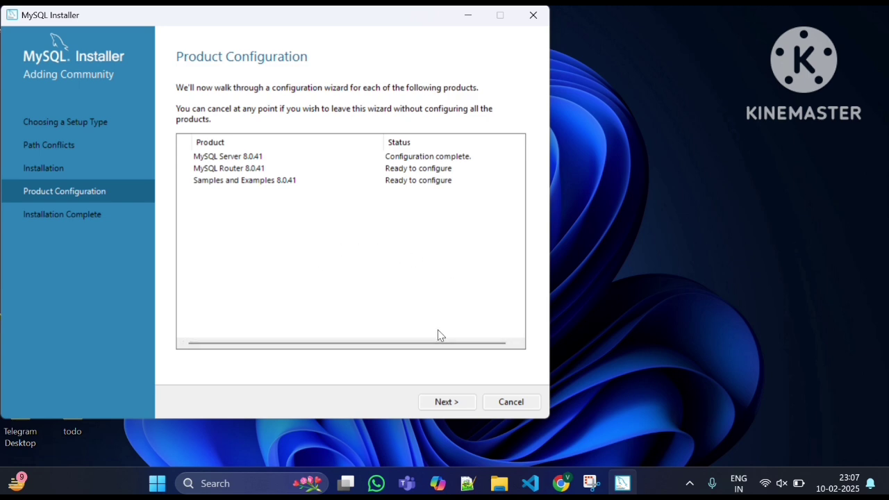
pyautogui.click(444, 401)
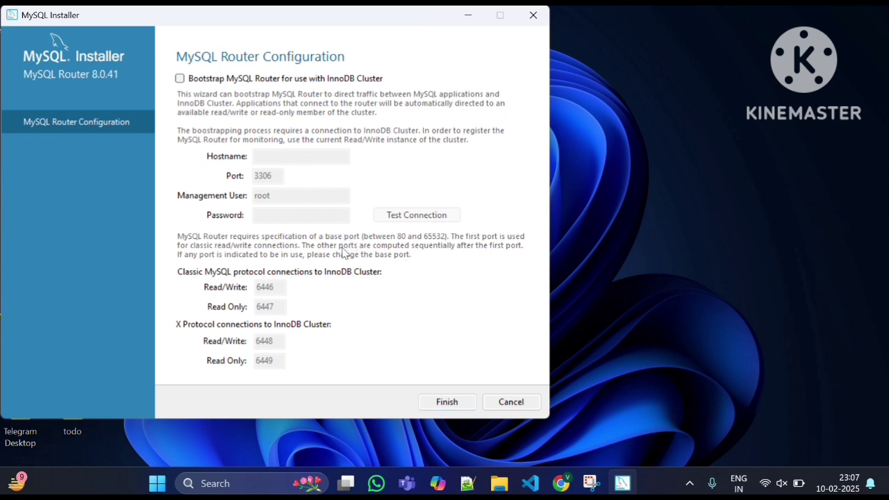
pyautogui.click(452, 401)
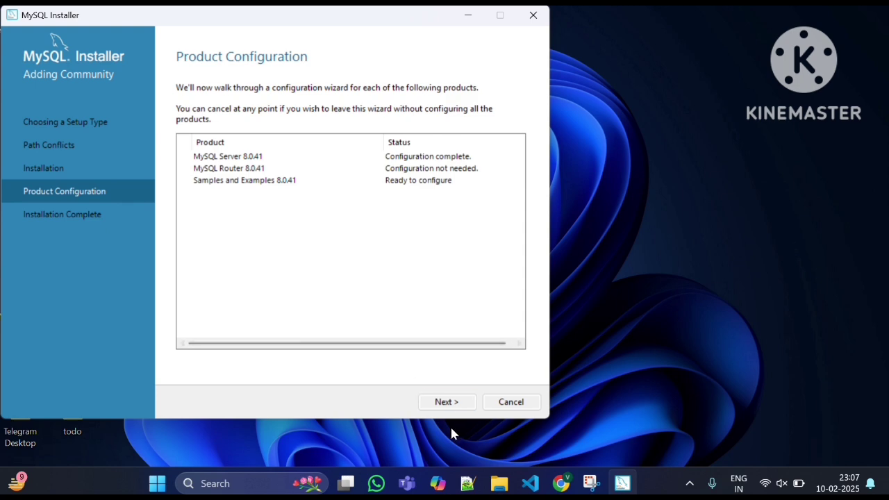
# Enter the root password for the Samples and Examples server connection, check the credentials and proceed to applying the configuration.
pyautogui.click(448, 403)
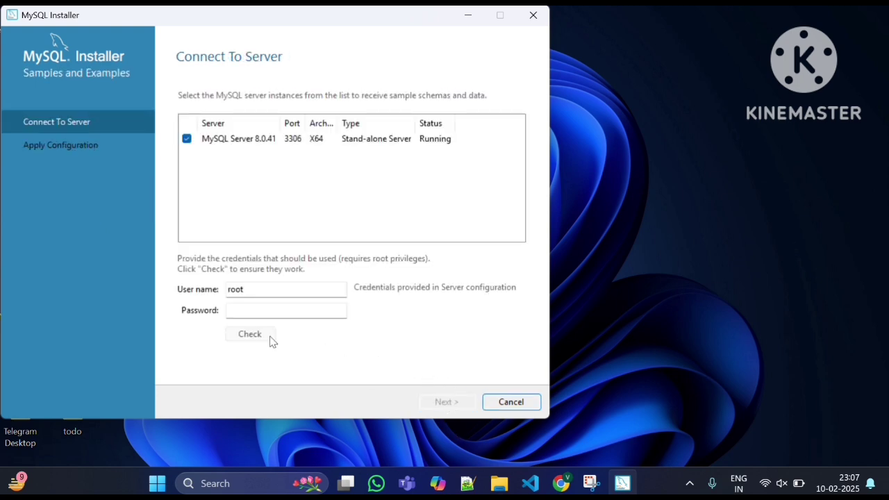
pyautogui.click(263, 312)
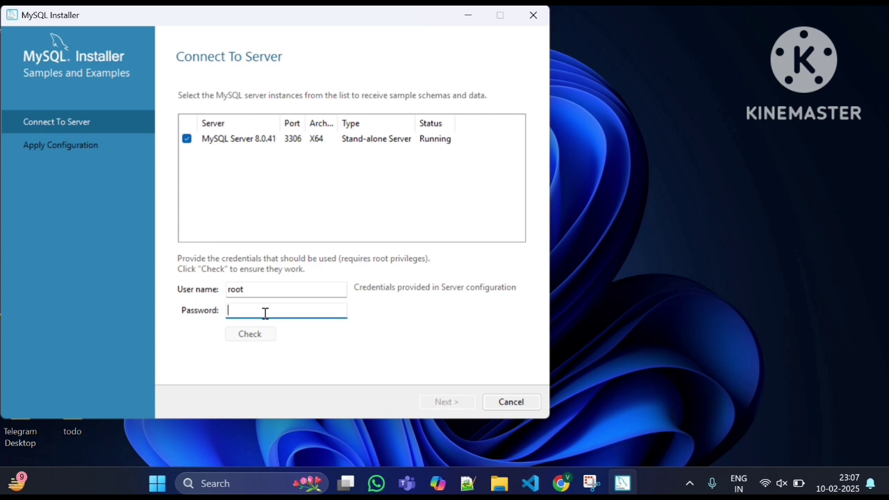
pyautogui.write('r')
pyautogui.click(252, 335)
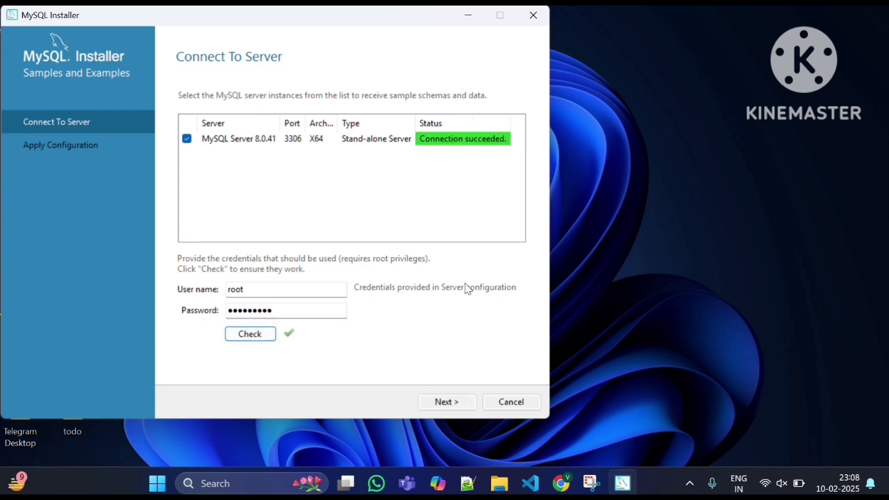
pyautogui.click(461, 406)
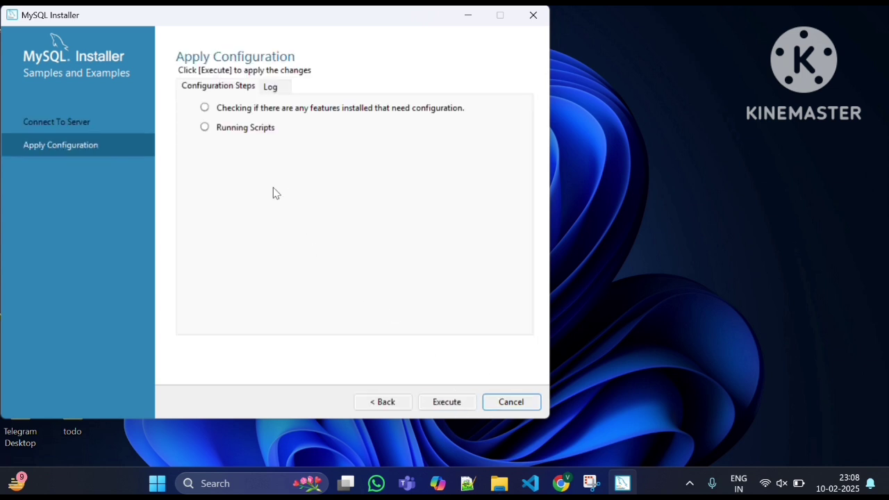
# Apply the Samples and Examples configuration and finish the installation with MySQL Workbench and MySQL Shell set to start after setup.
pyautogui.click(448, 404)
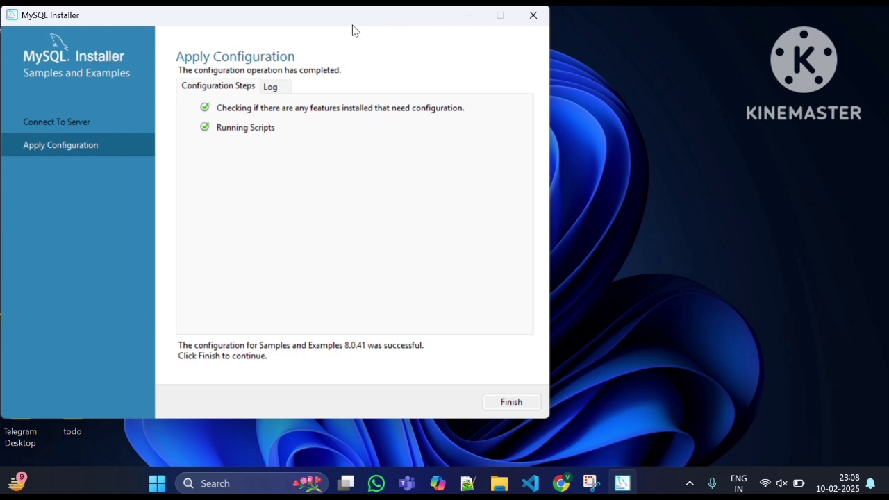
pyautogui.click(503, 407)
pyautogui.click(463, 401)
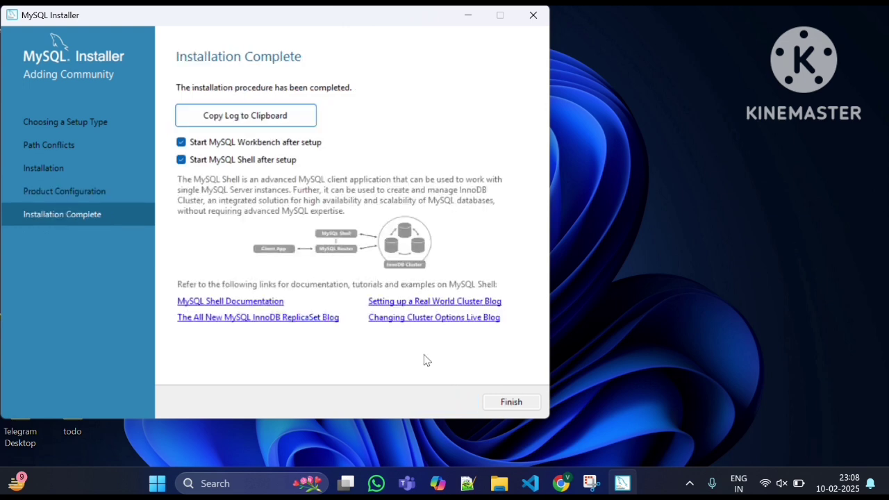
pyautogui.click(507, 404)
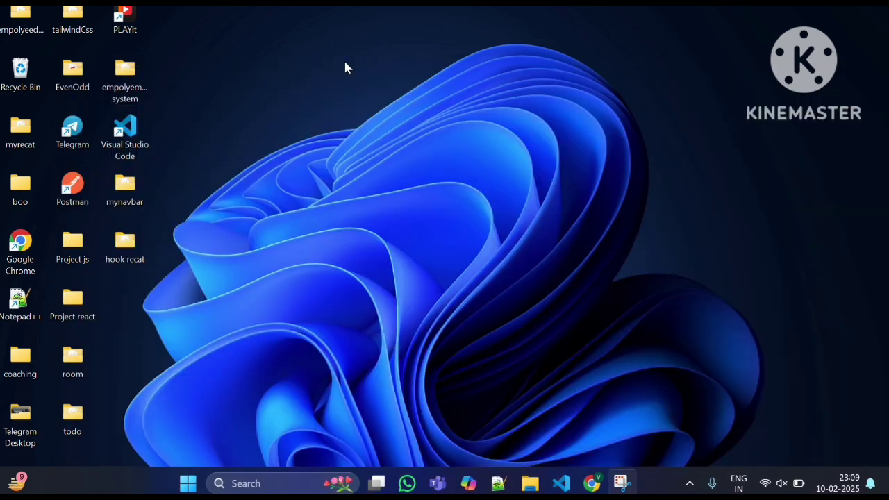
# Search Windows for "mysql" and open MySQL Workbench 8.0 CE.
pyautogui.click(263, 483)
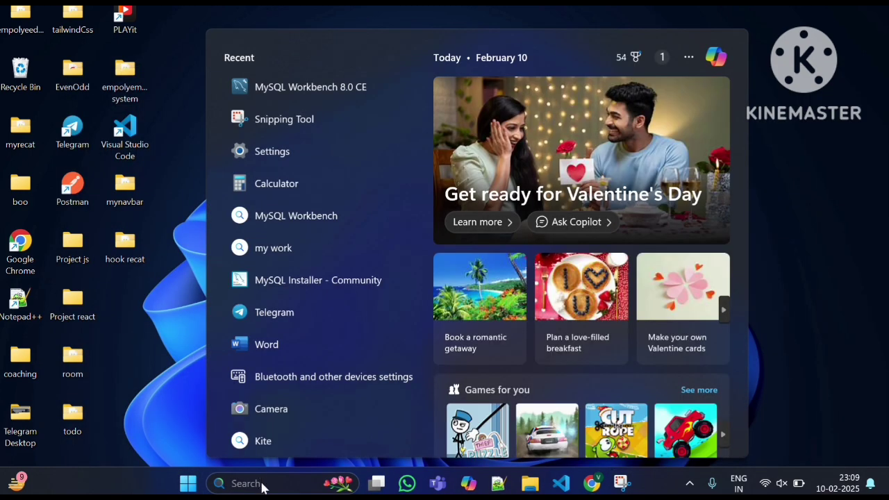
pyautogui.write('my')
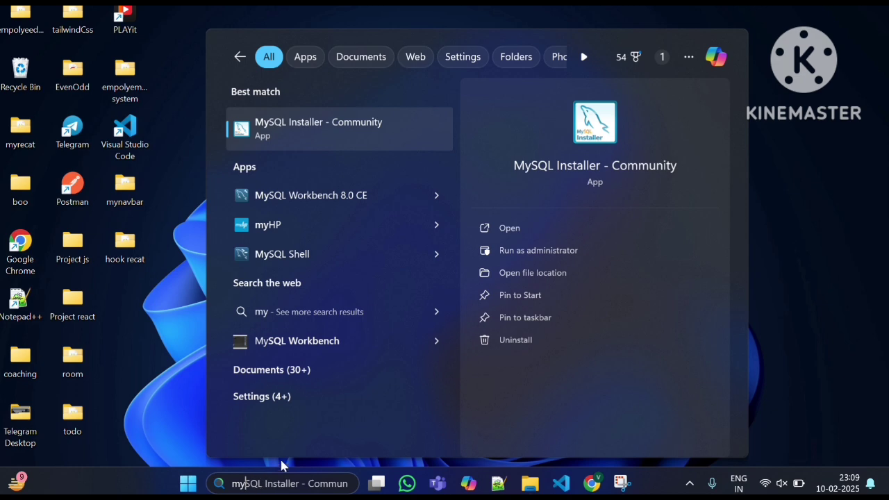
pyautogui.write('sql')
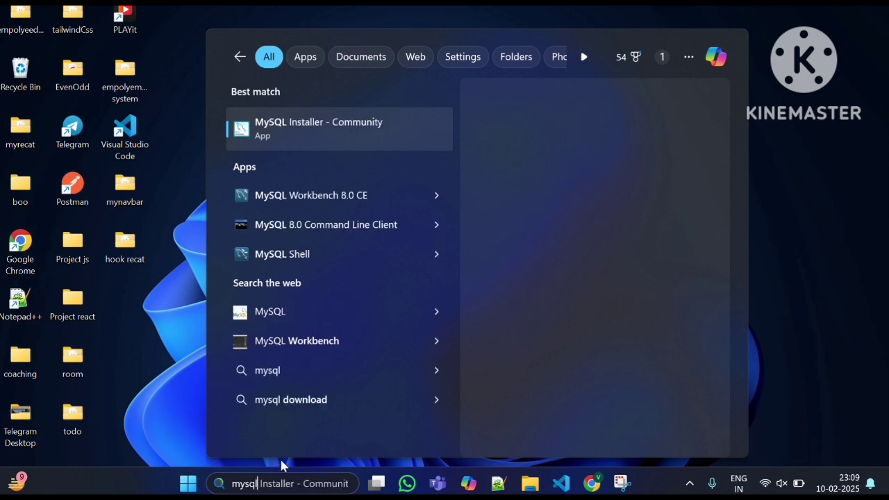
pyautogui.click(300, 199)
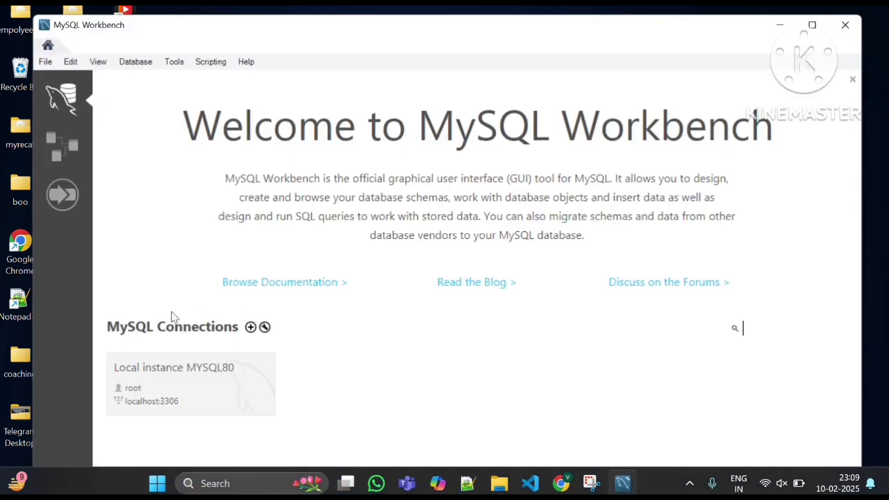
# Connect to the Local instance MYSQL80 as root by entering the account password.
pyautogui.click(172, 397)
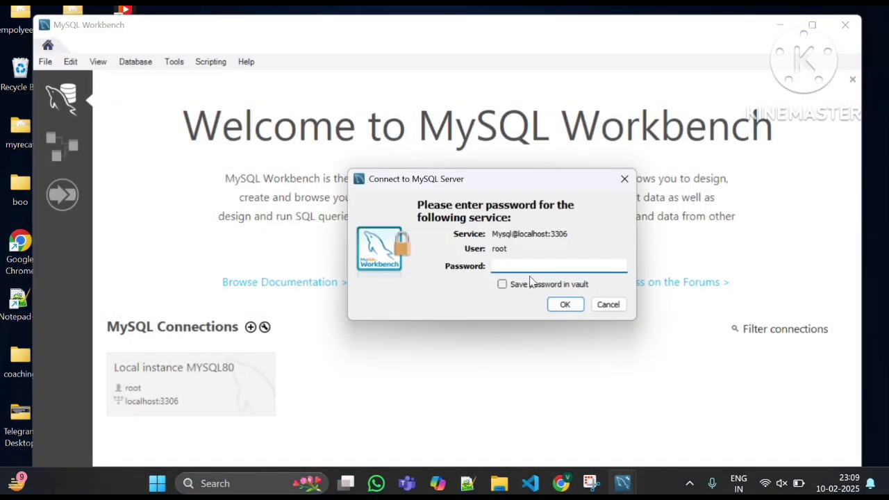
pyautogui.write('**')
pyautogui.click(559, 306)
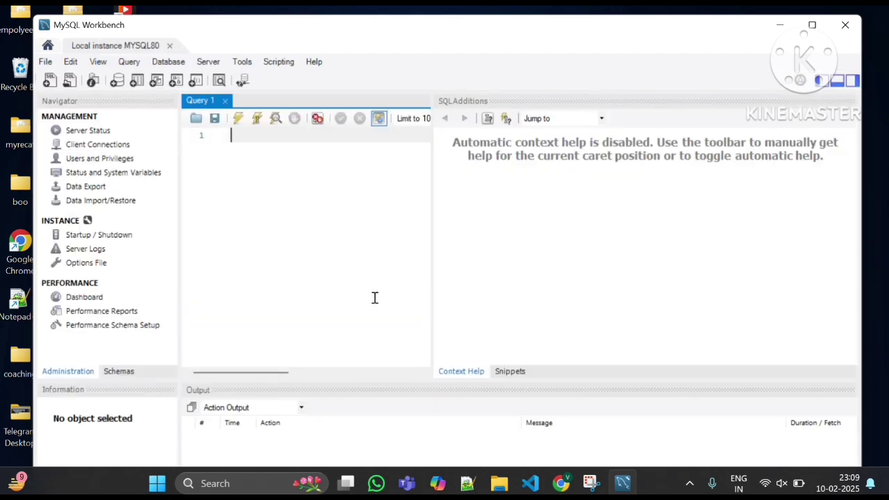